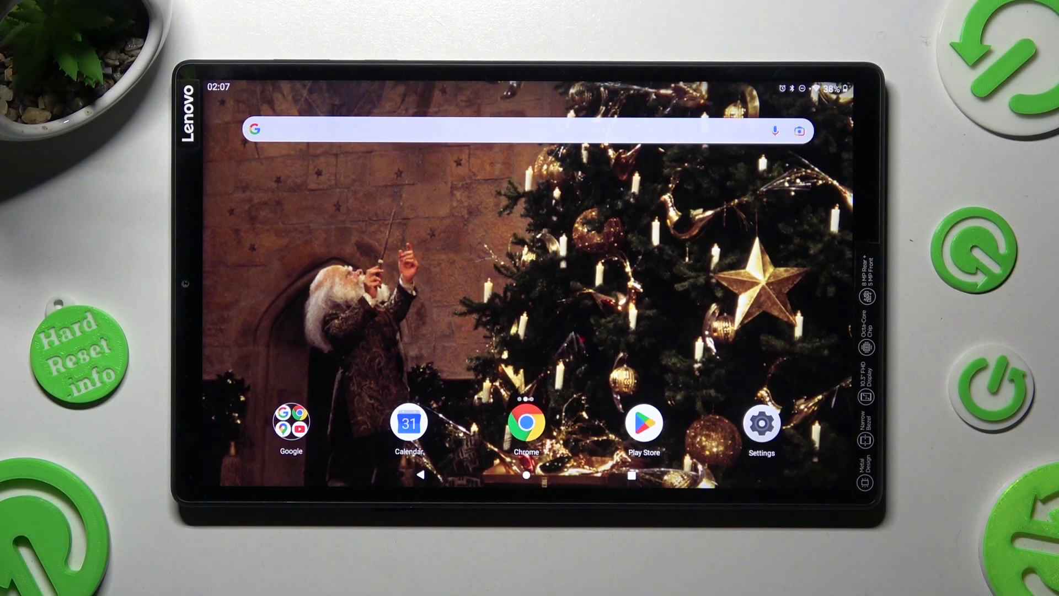
- Expand Quick Settings to the full grid and toggle the Location tile on, then off
{"action": "left_click_drag", "start_coordinate": [696, 83], "coordinate": [662, 273]}
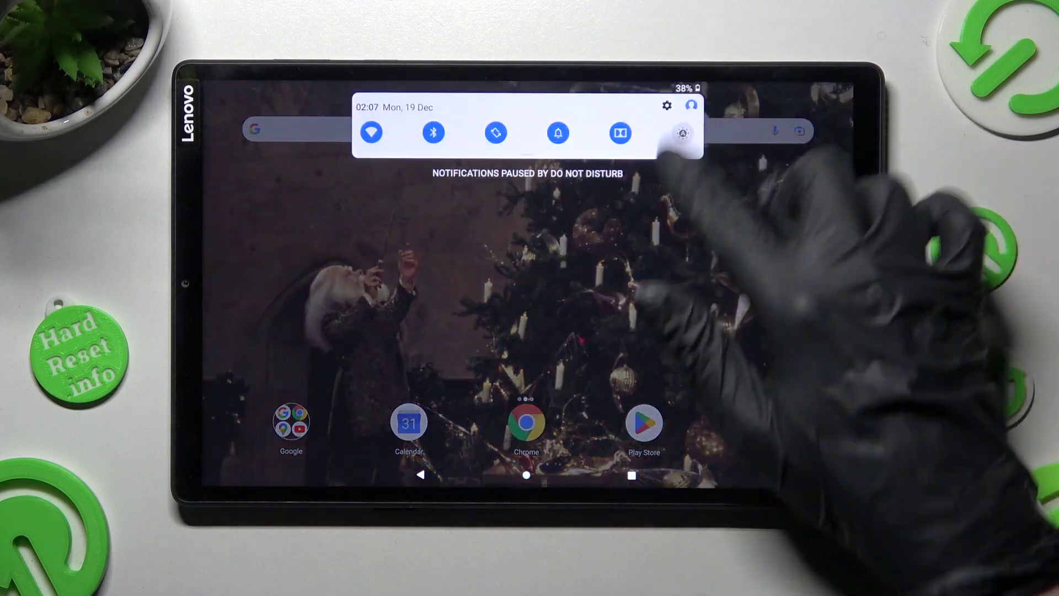
{"action": "left_click_drag", "start_coordinate": [670, 157], "coordinate": [662, 281]}
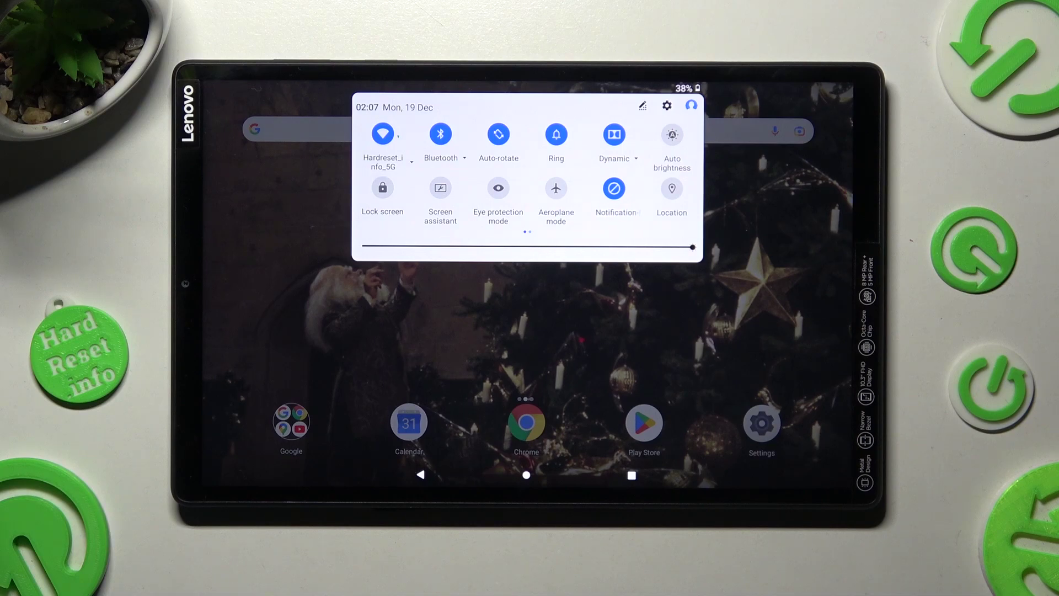
{"action": "left_click", "coordinate": [672, 188]}
{"action": "left_click", "coordinate": [671, 189]}
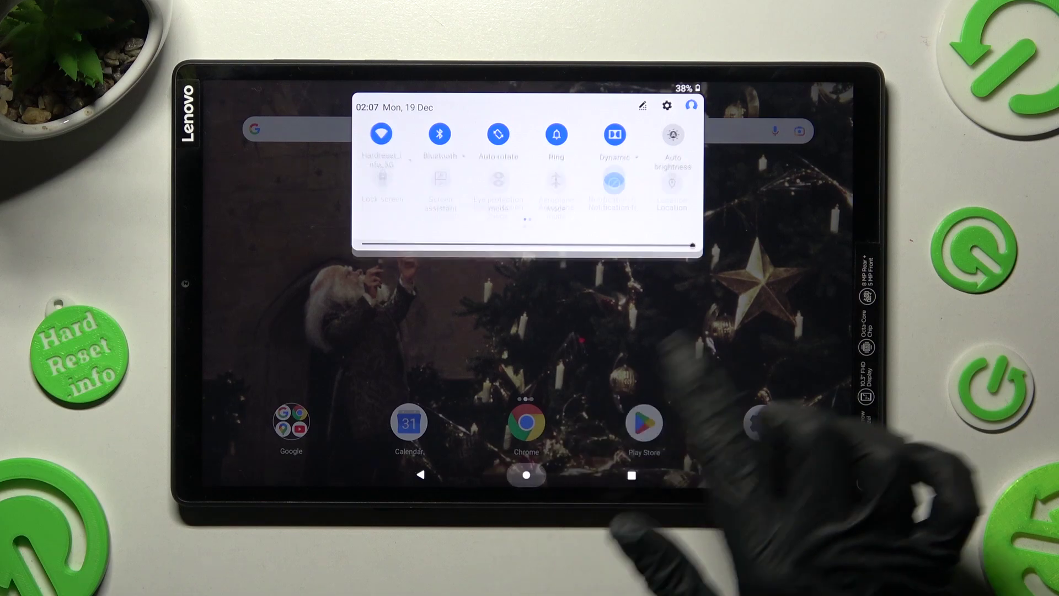
- Dismiss the Quick Settings panel and launch the Settings app from the home screen
{"action": "left_click", "coordinate": [679, 356]}
{"action": "left_click", "coordinate": [761, 423]}
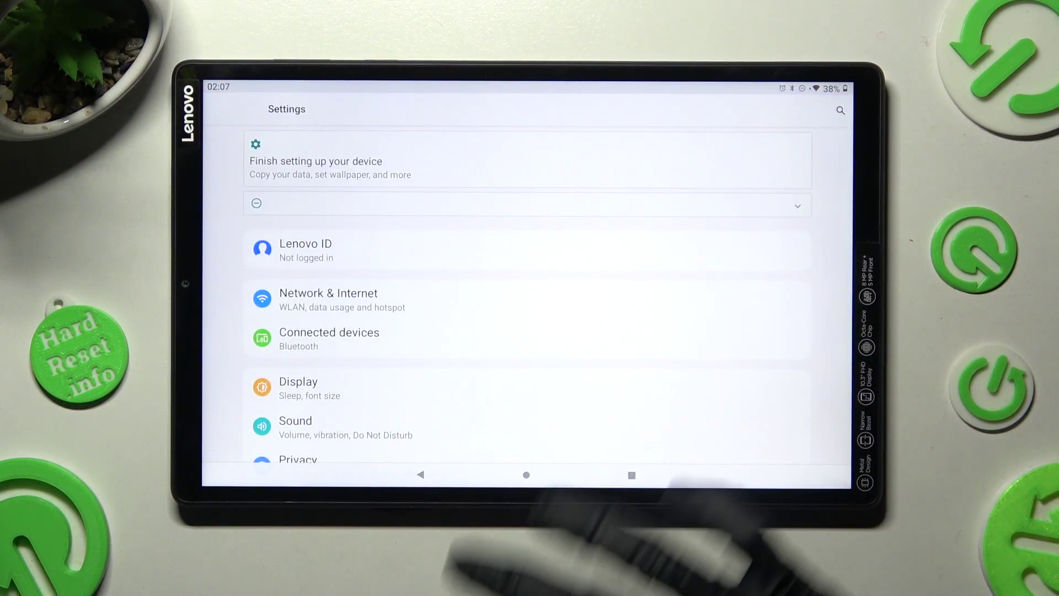
{"action": "scroll", "coordinate": [646, 290], "scroll_direction": "down", "scroll_amount": 1}
{"action": "scroll", "coordinate": [529, 290], "scroll_direction": "down", "scroll_amount": 5}
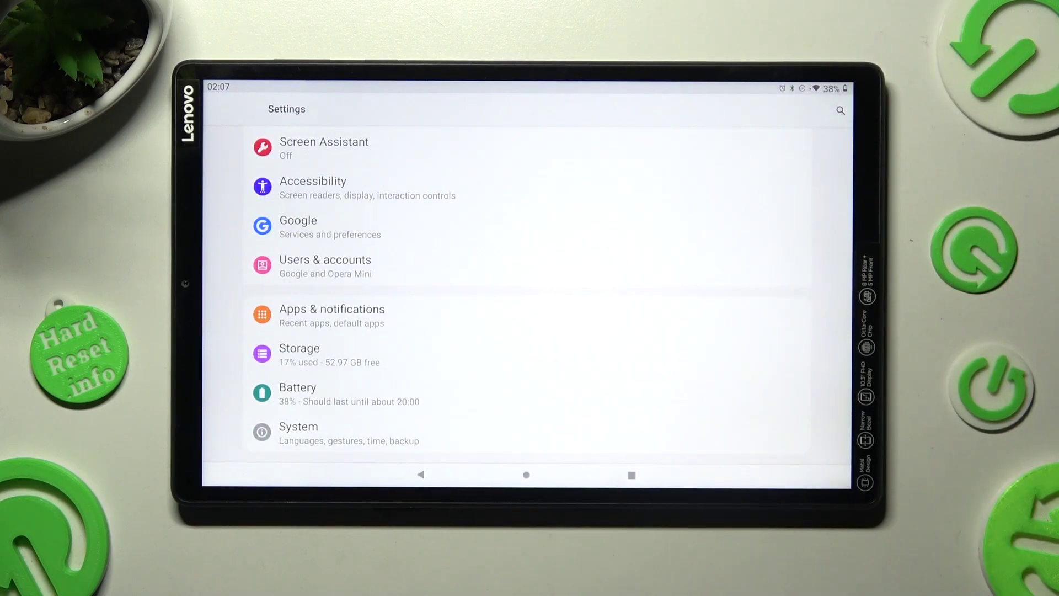
{"action": "scroll", "coordinate": [612, 315], "scroll_direction": "up", "scroll_amount": 3}
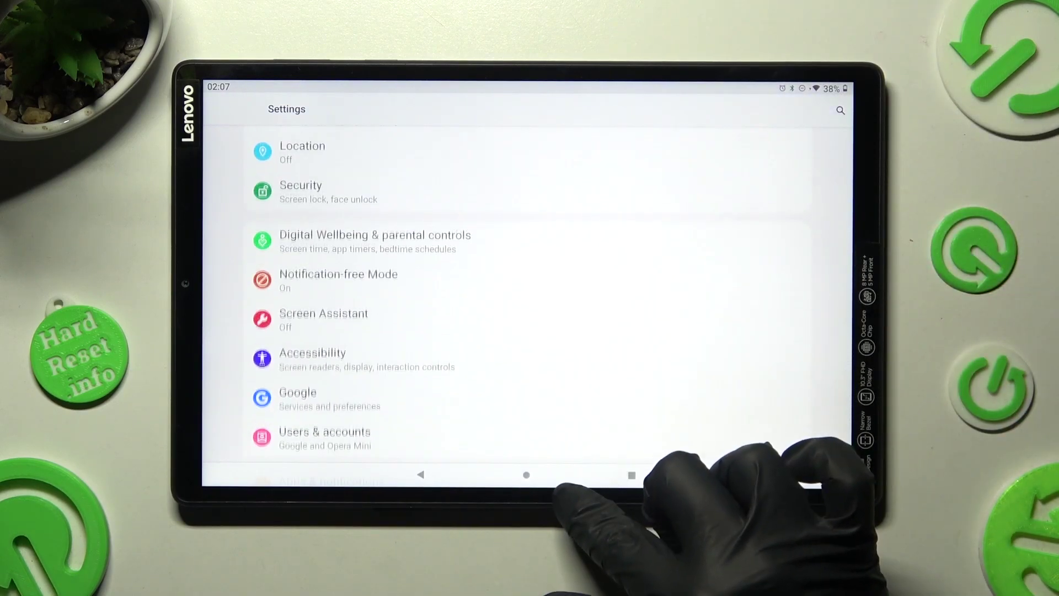
{"action": "scroll", "coordinate": [529, 314], "scroll_direction": "up", "scroll_amount": 2}
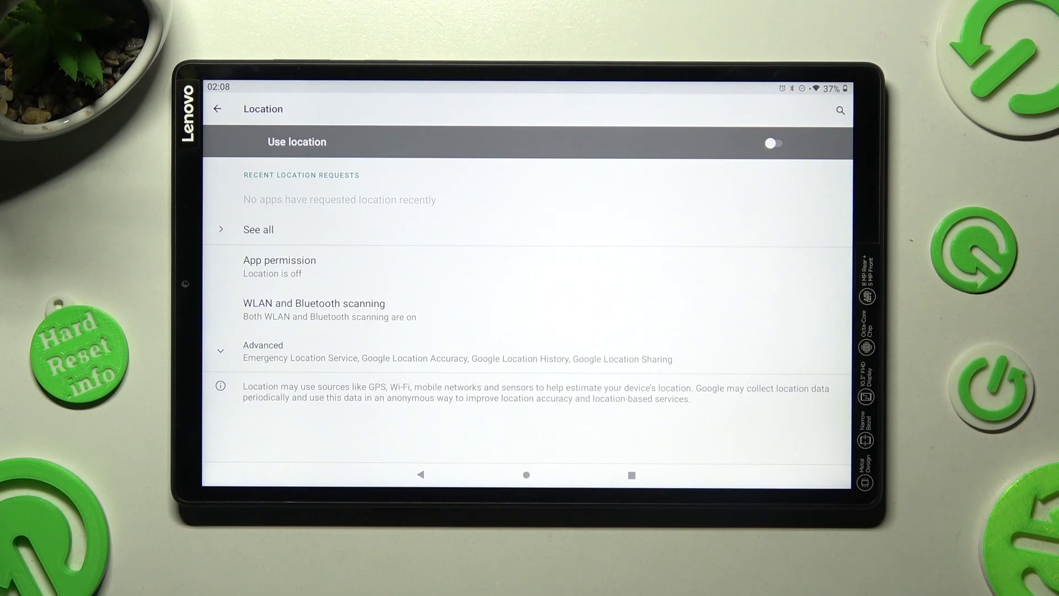
- Flip the Use location switch on, off, and back on, leaving 5 of 15 apps with access
{"action": "left_click", "coordinate": [773, 142]}
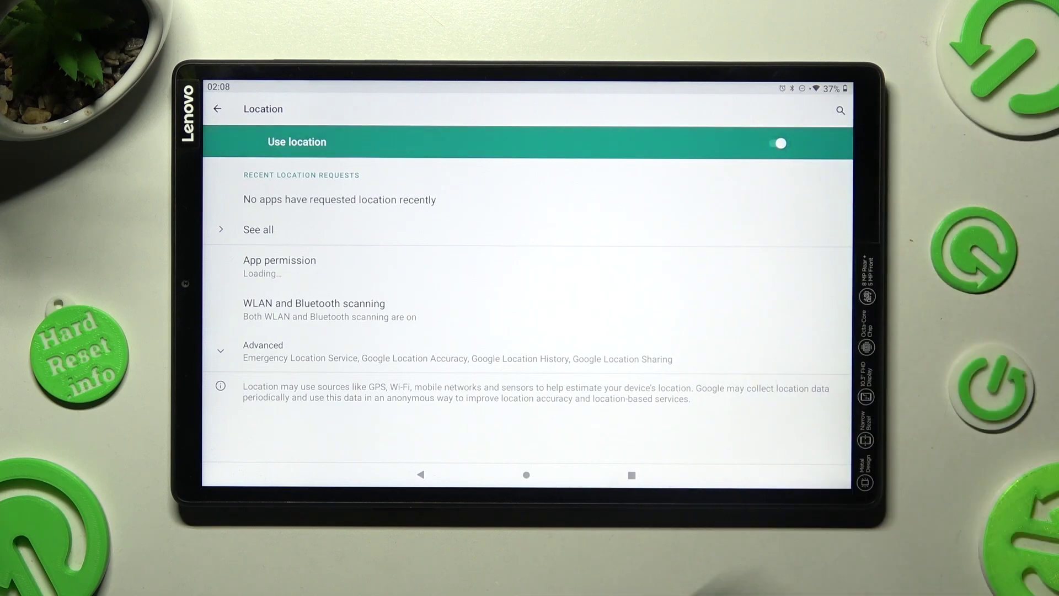
{"action": "left_click", "coordinate": [776, 143]}
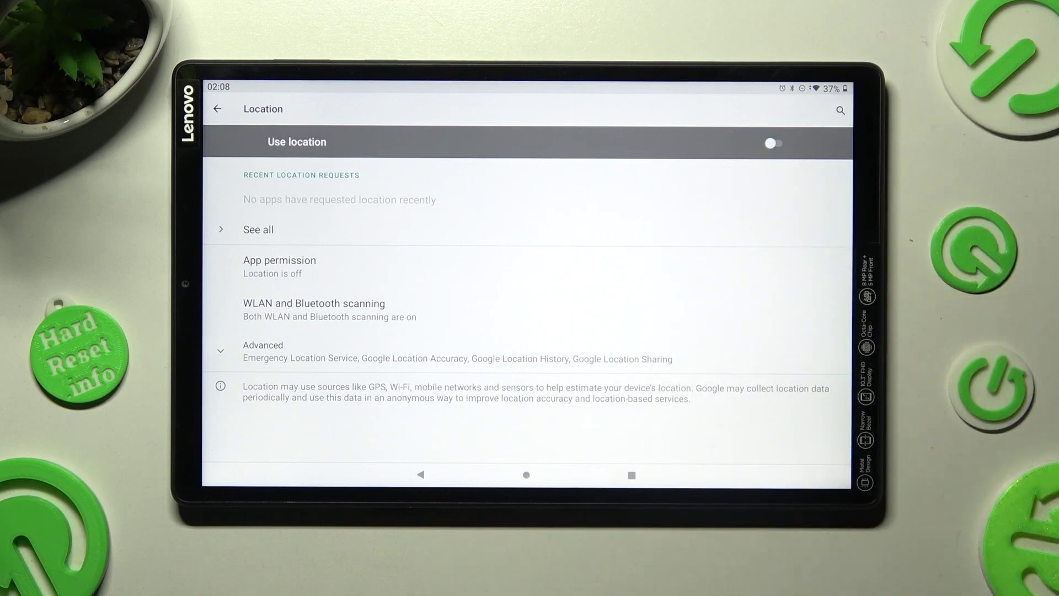
{"action": "left_click", "coordinate": [774, 142]}
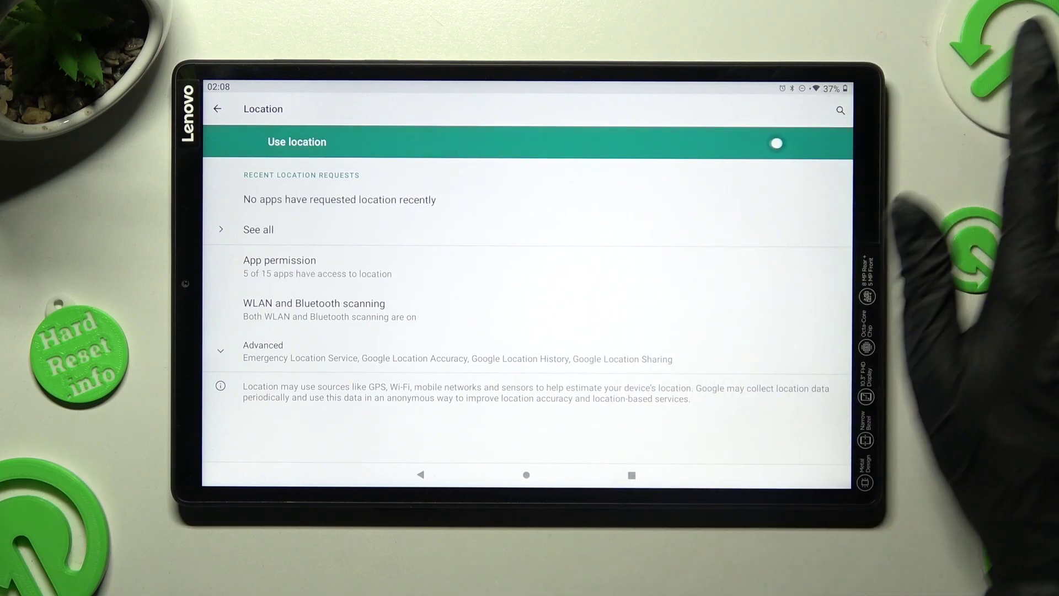